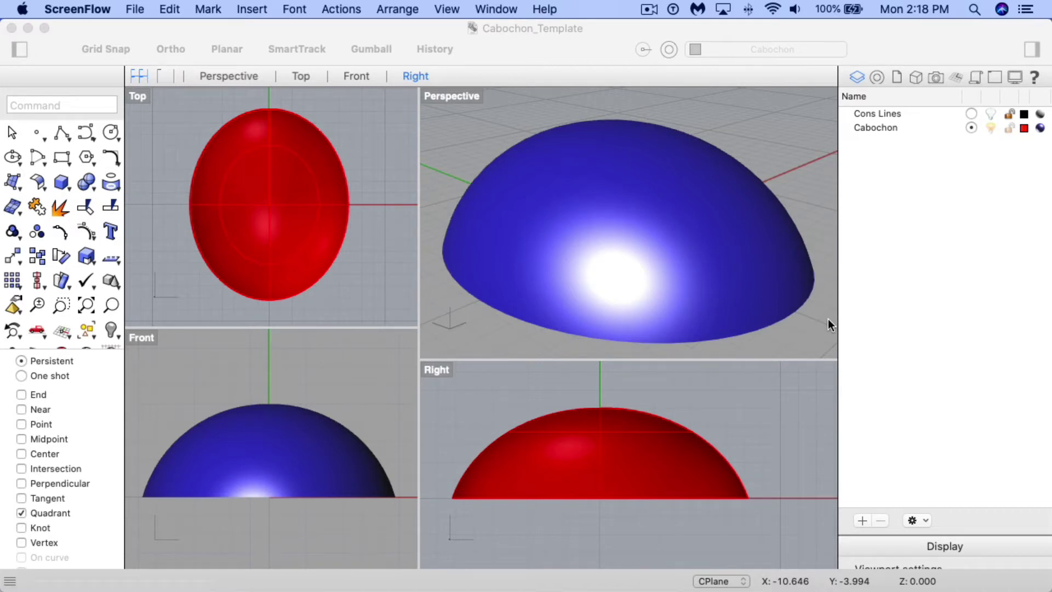
Bring the Rhino start window forward and scroll through its Recent models list
click(802, 300)
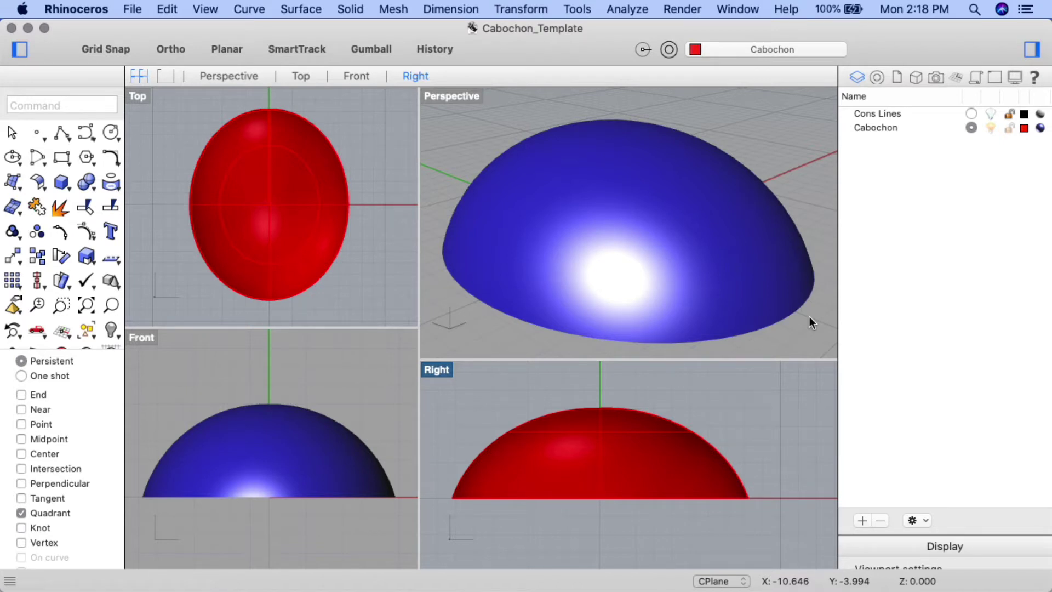
scroll(819, 316, left, 5)
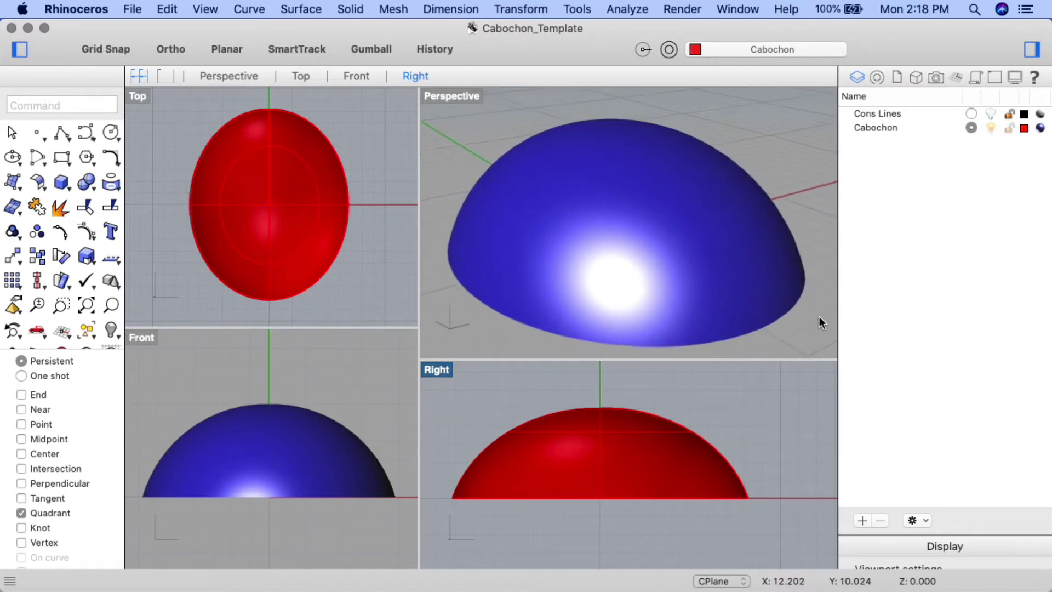
scroll(819, 317, left, 5)
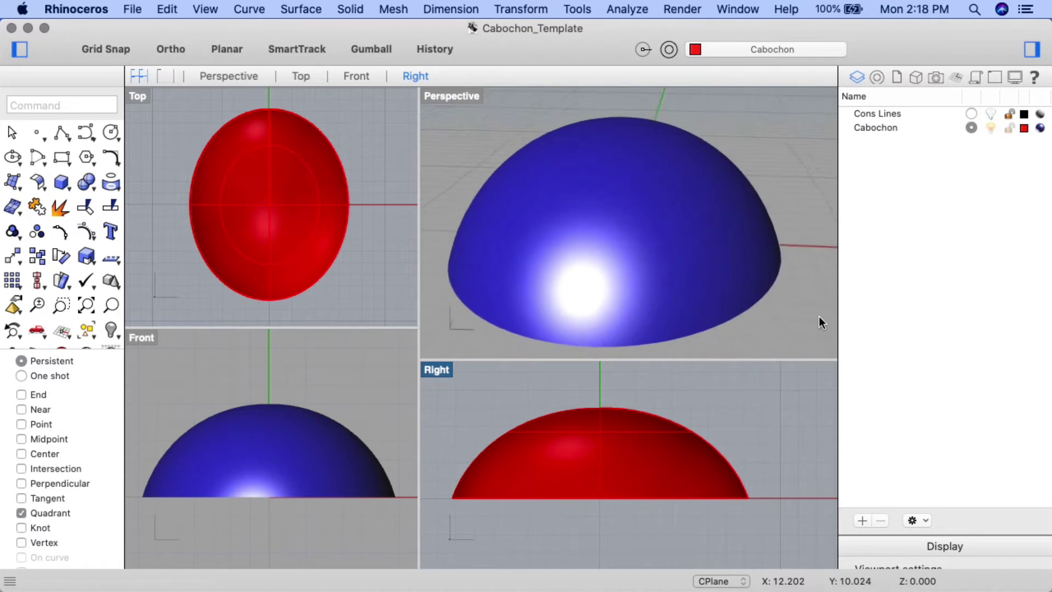
scroll(820, 317, left, 5)
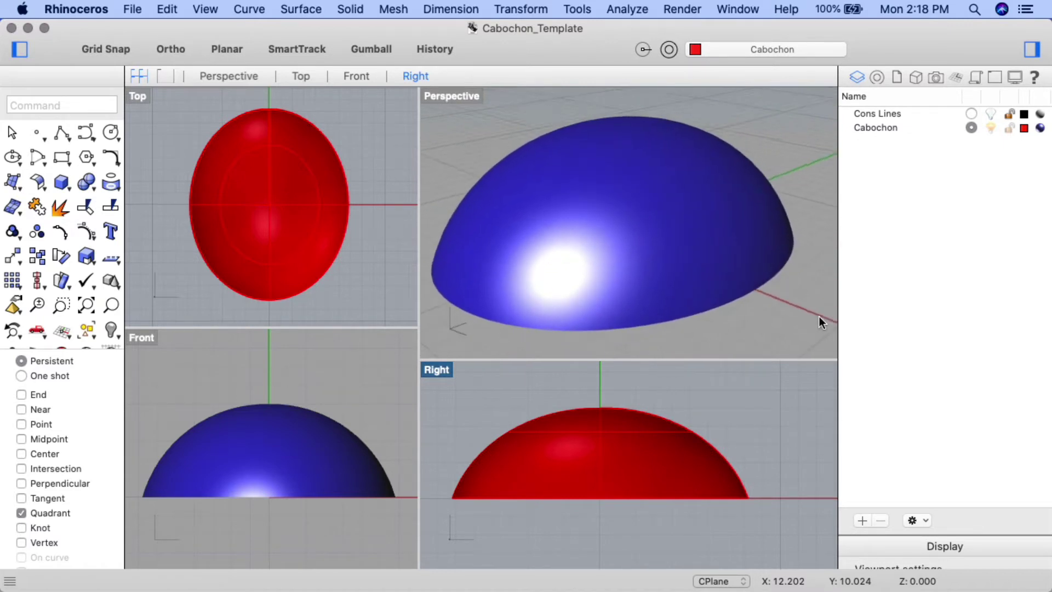
scroll(820, 317, left, 5)
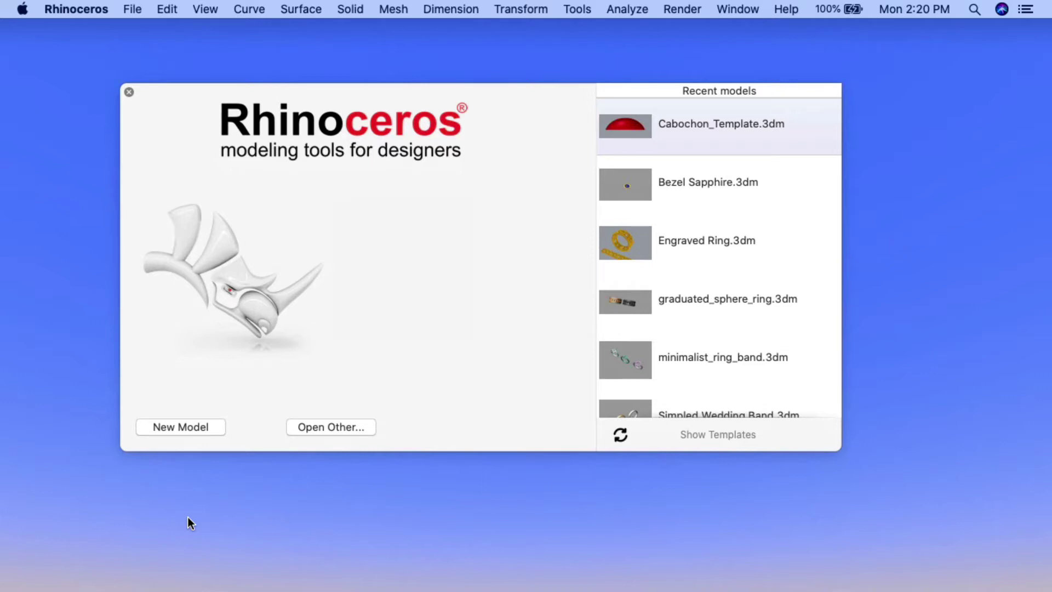
Create a new empty model and name it Cabochon_template
click(219, 426)
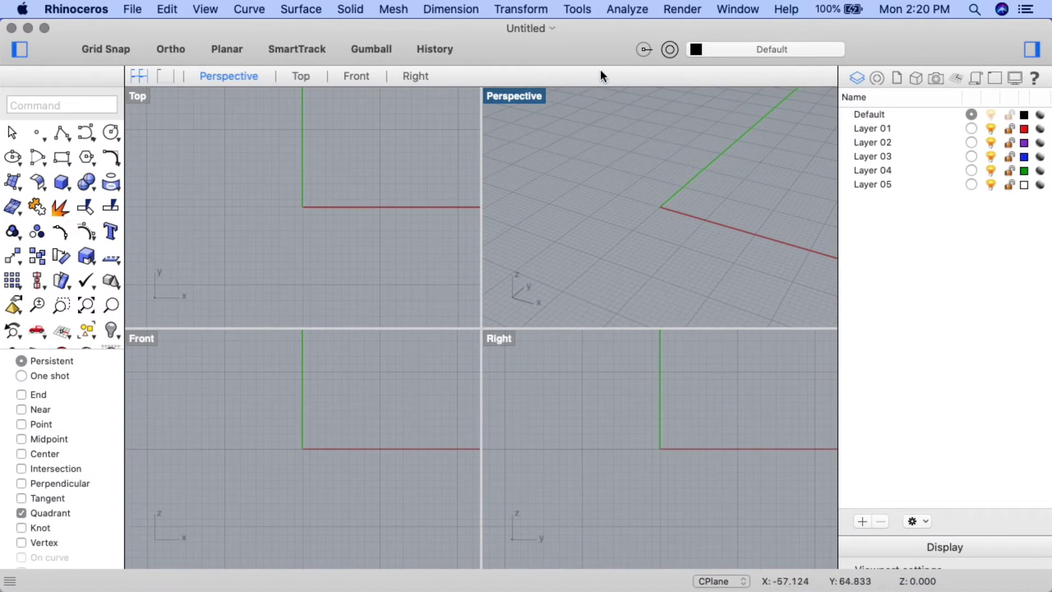
click(551, 29)
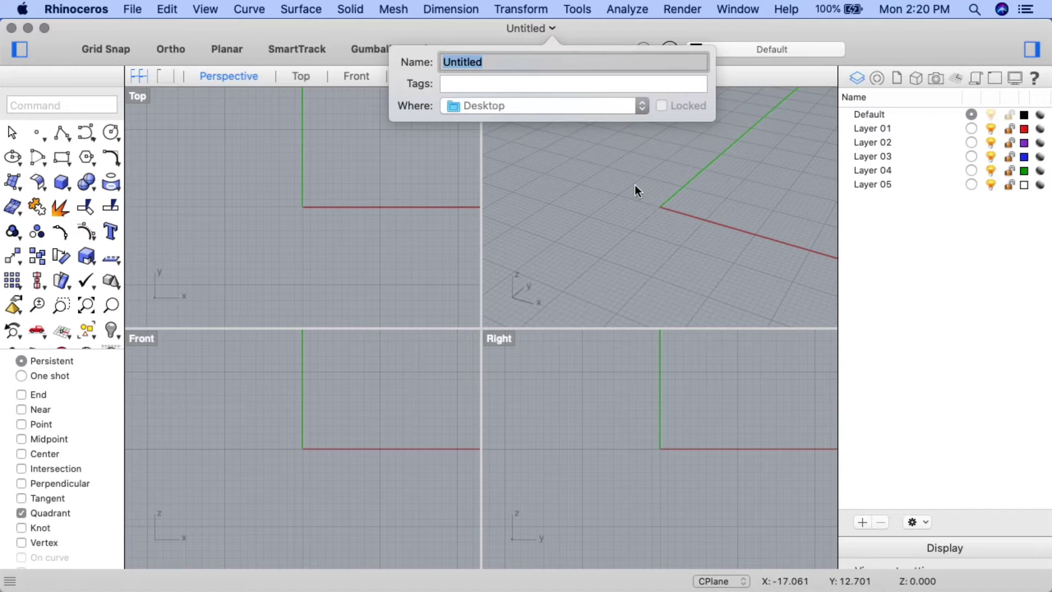
text(Cabochon_template)
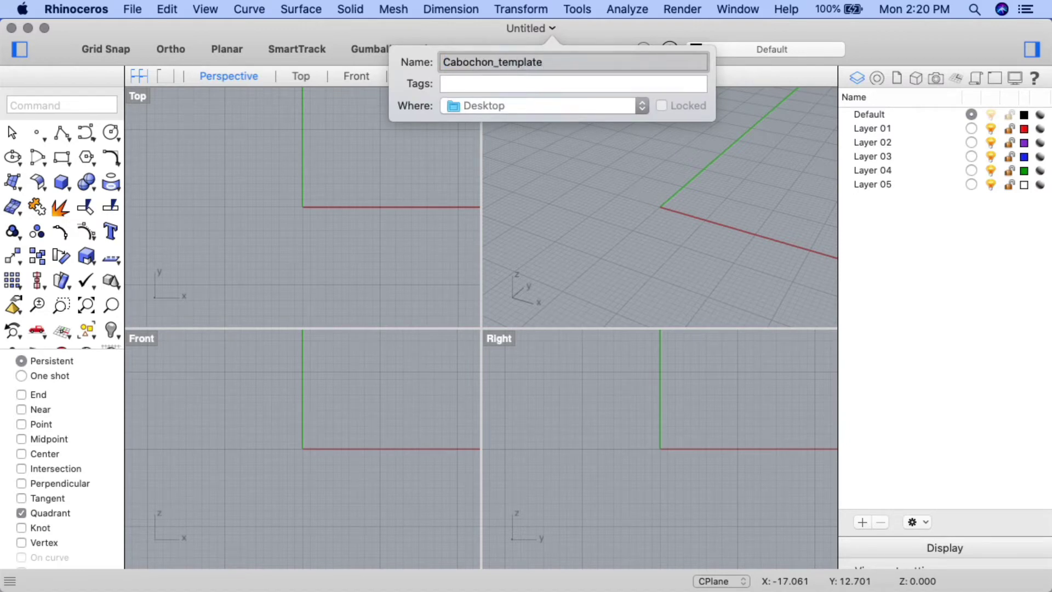
key(Return)
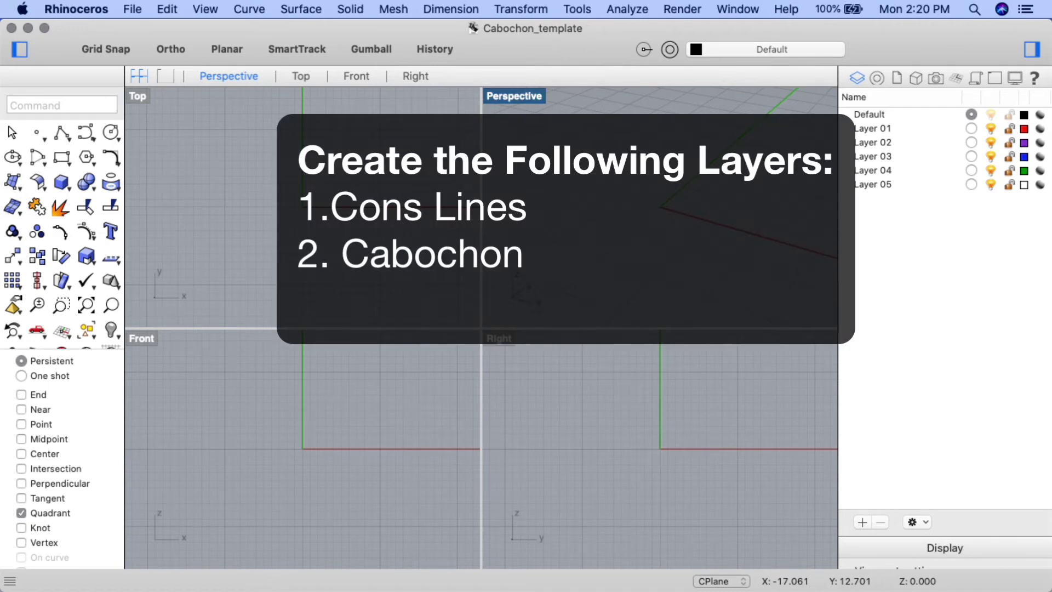
Rename the Default layer to Cons Lines and Layer 01 to Cabochon
double_click(868, 114)
text(Cons Lines)
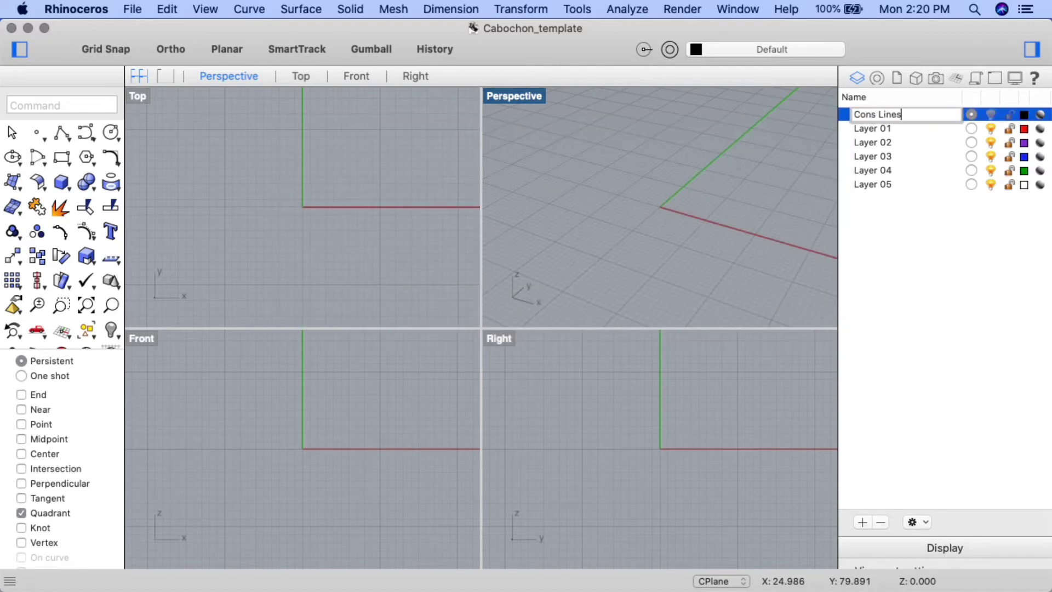
key(Return)
double_click(872, 129)
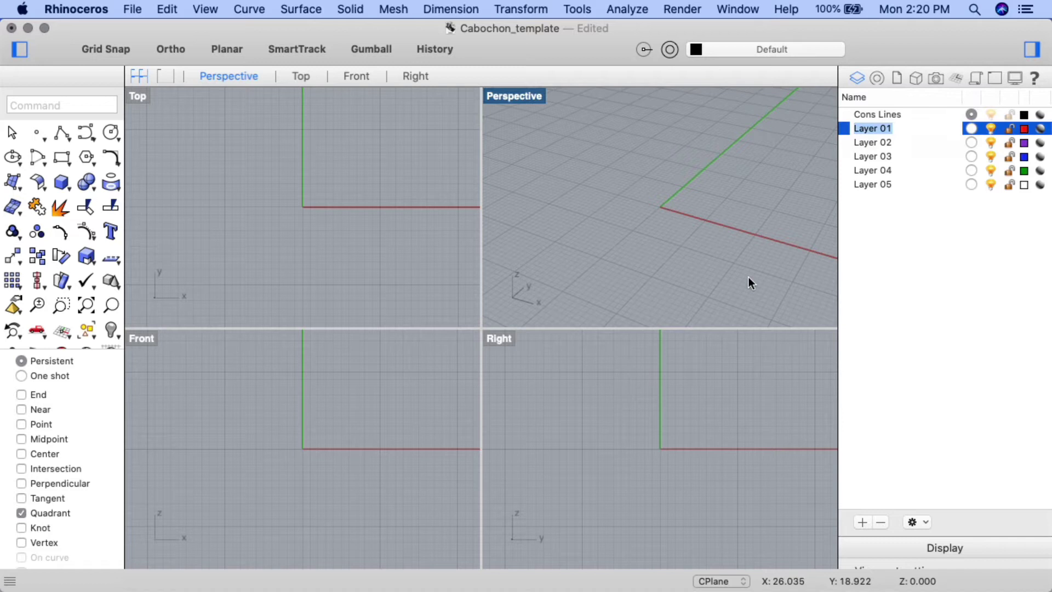
text(Cabochon)
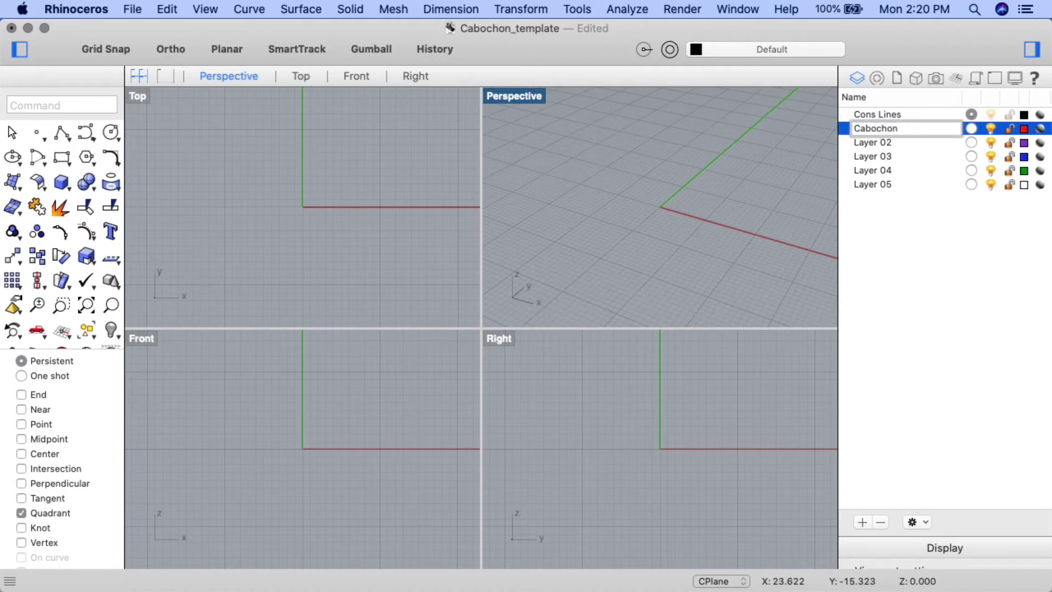
key(Return)
Delete Layers 02 through 05
click(893, 142)
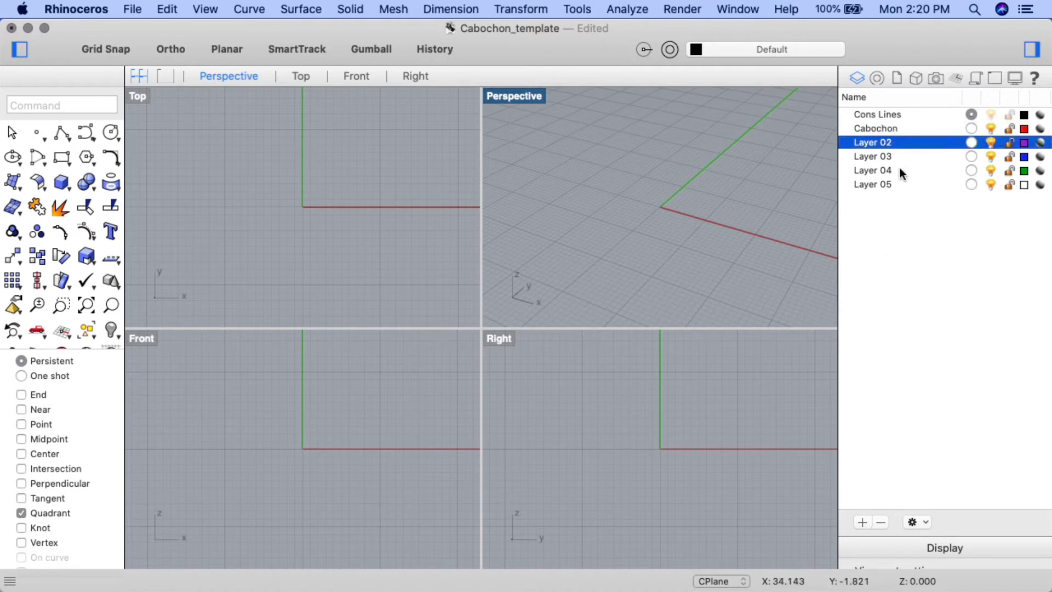
shift+click(915, 187)
right_click(914, 189)
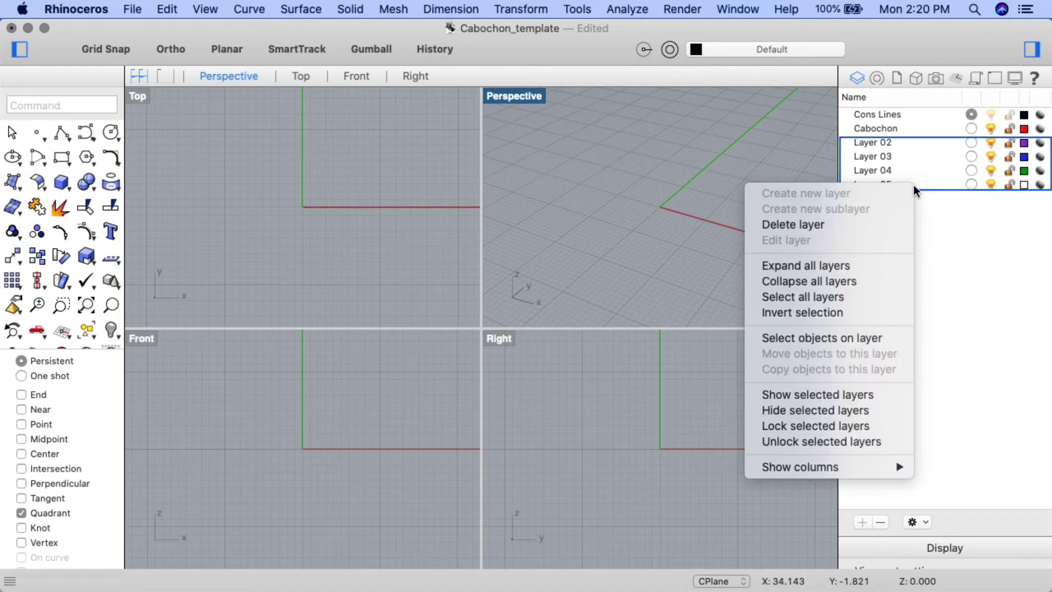
click(805, 224)
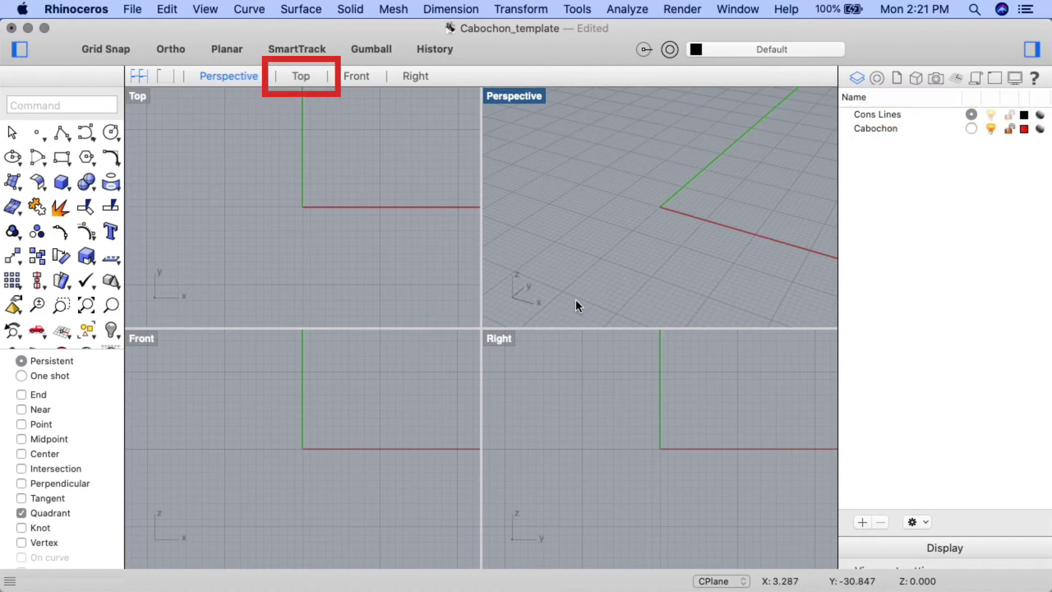
In the maximized Top view, draw an origin-centred ellipse with 8.2 vertical and 6.8 second axes
click(302, 76)
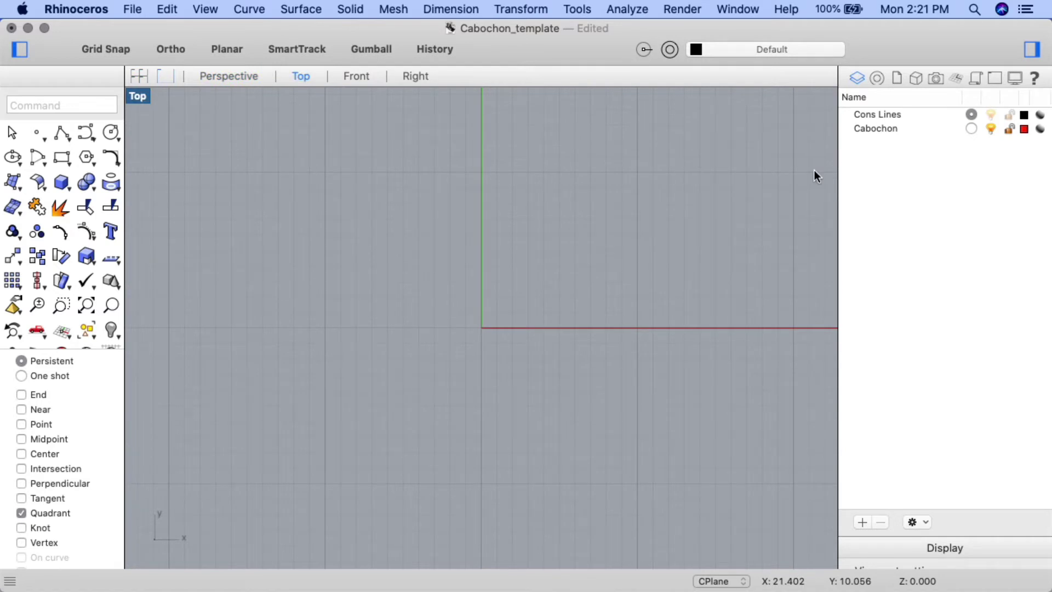
text(el)
key(Return)
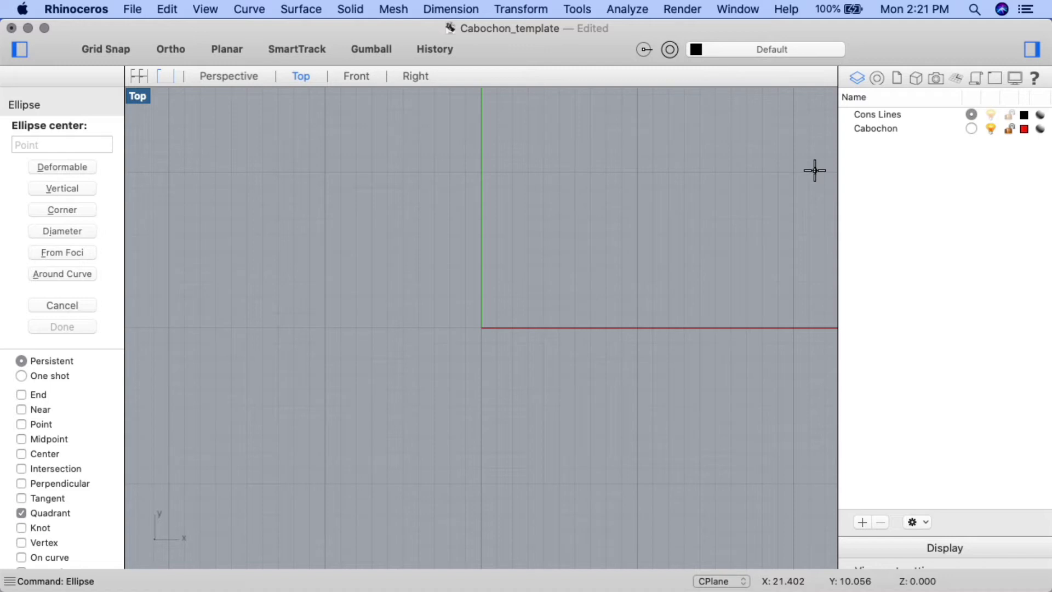
text(0)
key(Return)
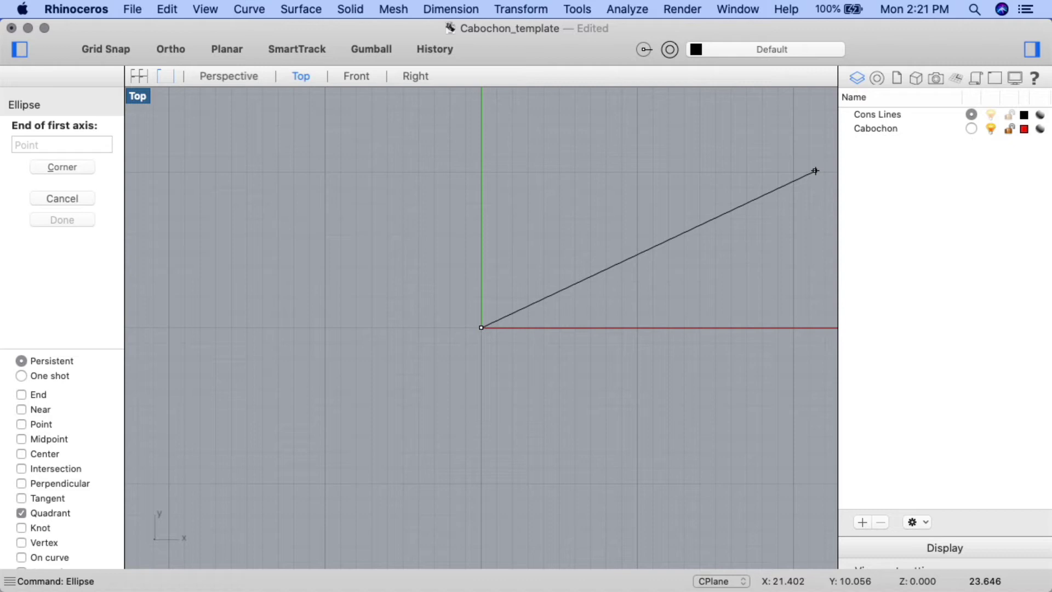
text(8.2)
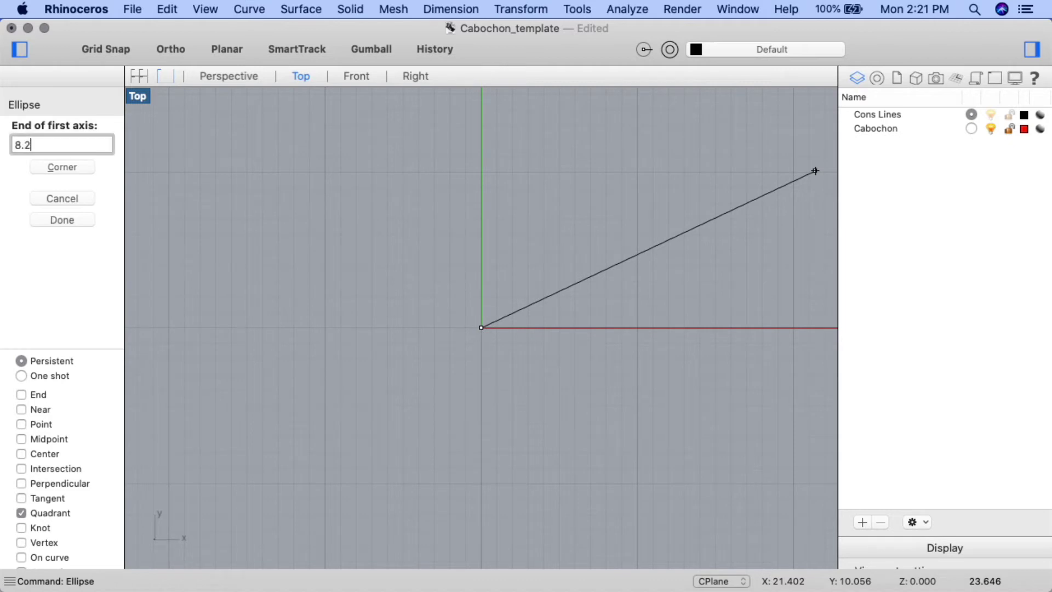
key(Return)
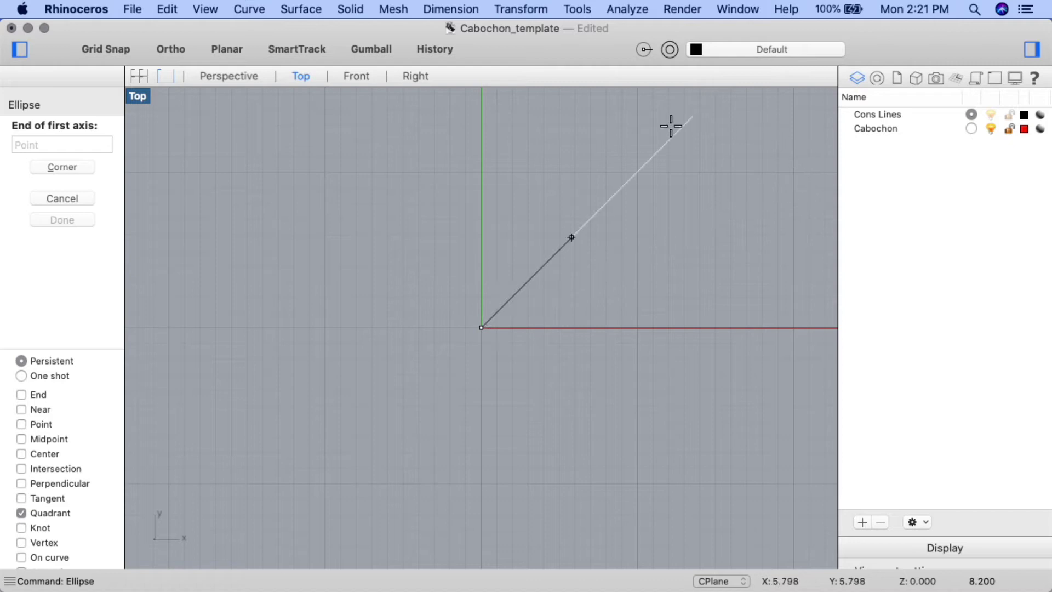
click(469, 137)
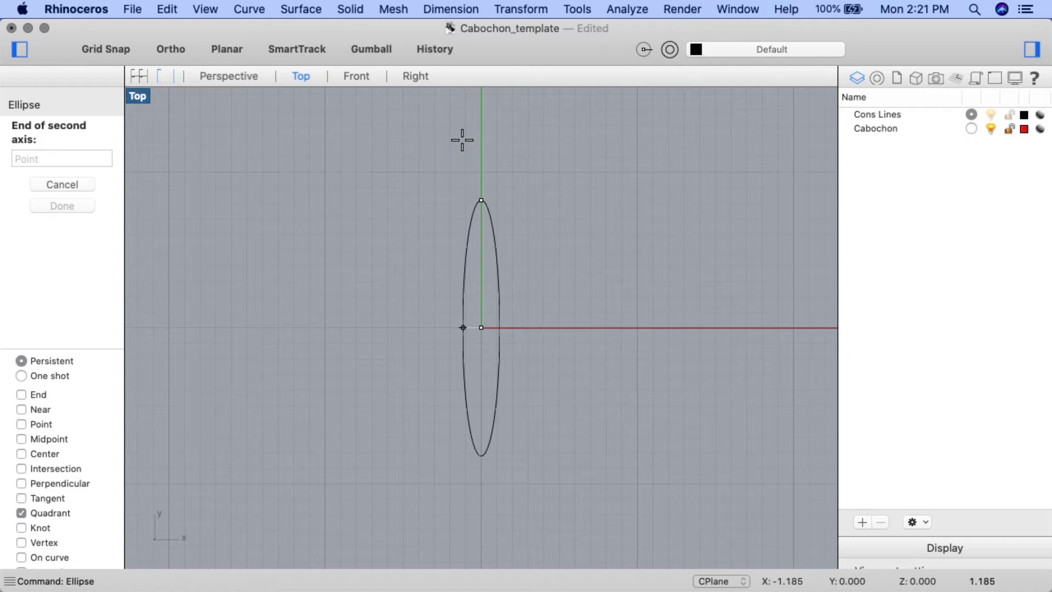
text(6.8)
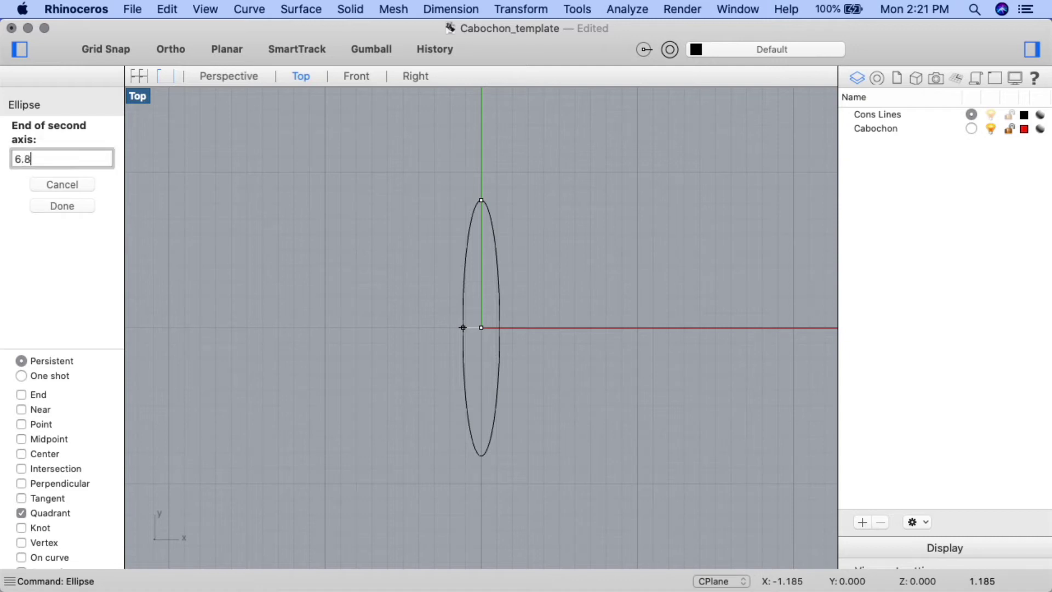
key(Return)
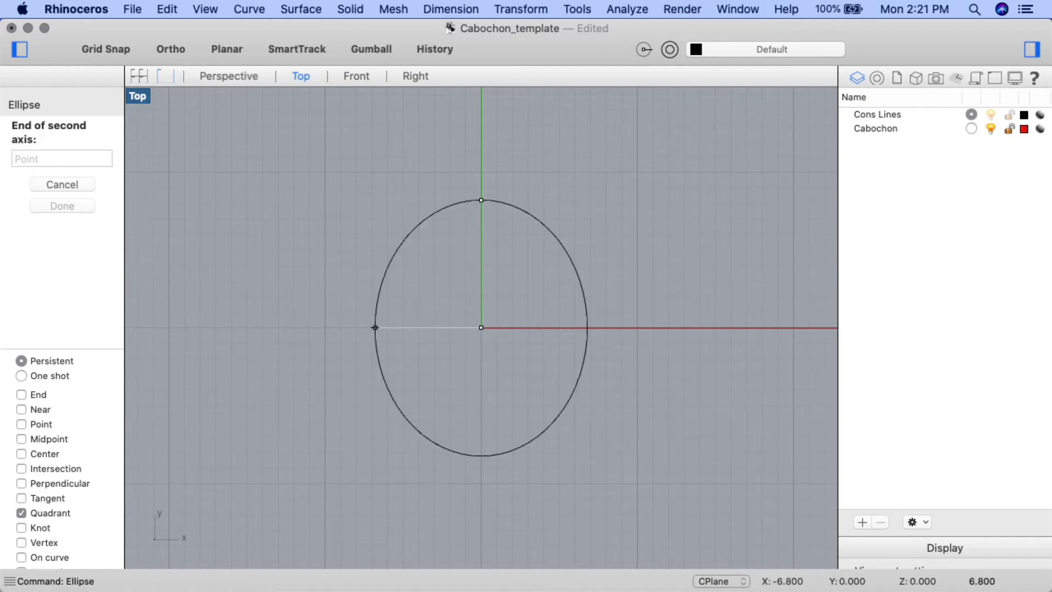
click(456, 140)
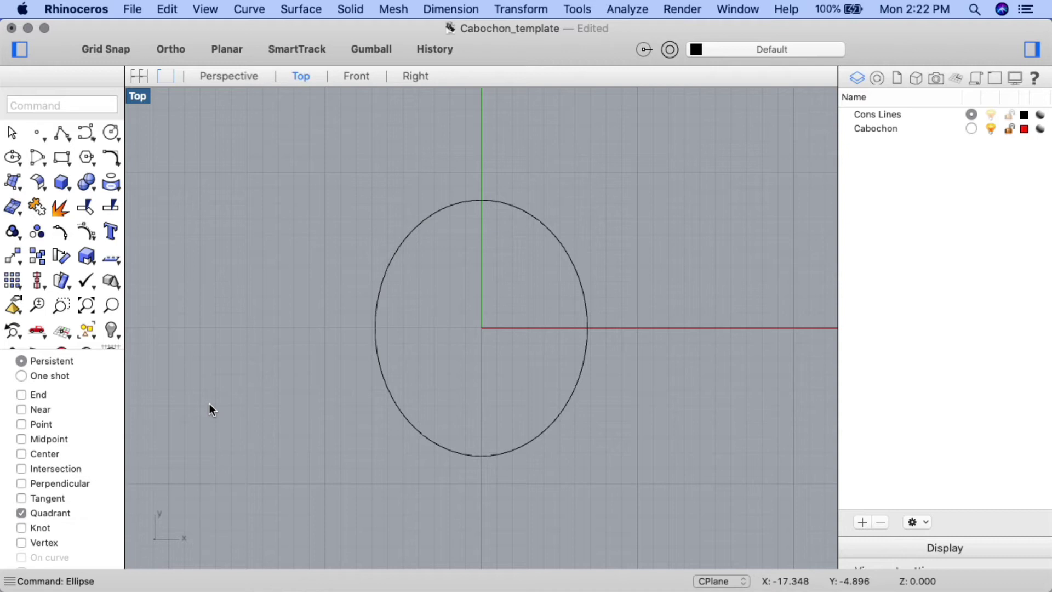
In the Front view, draw an outward-bulging arc from the ellipse's x-axis edge to 0,5
click(357, 80)
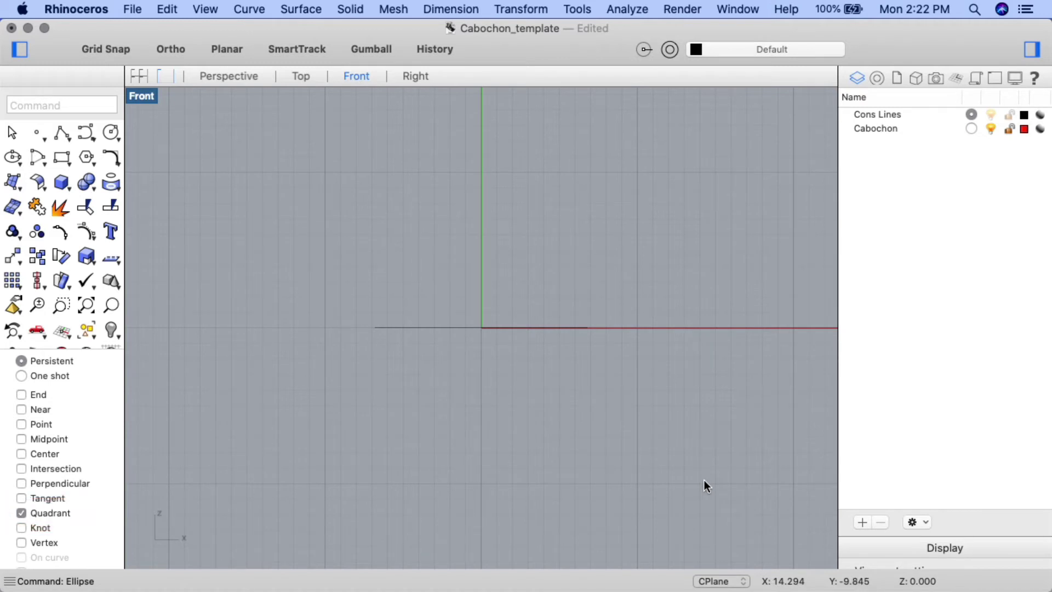
text(Arc)
key(Return)
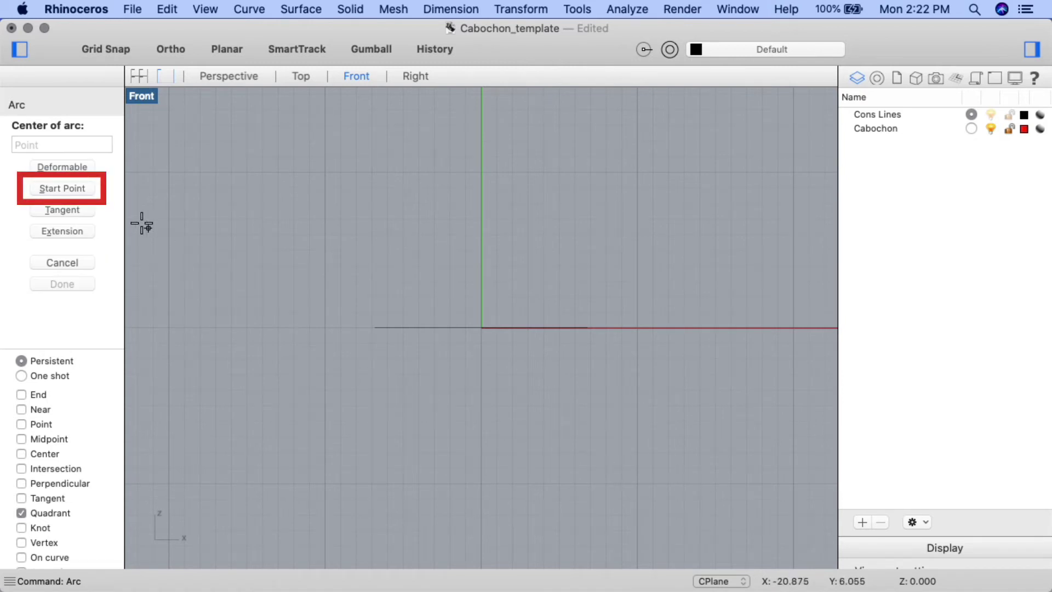
click(90, 190)
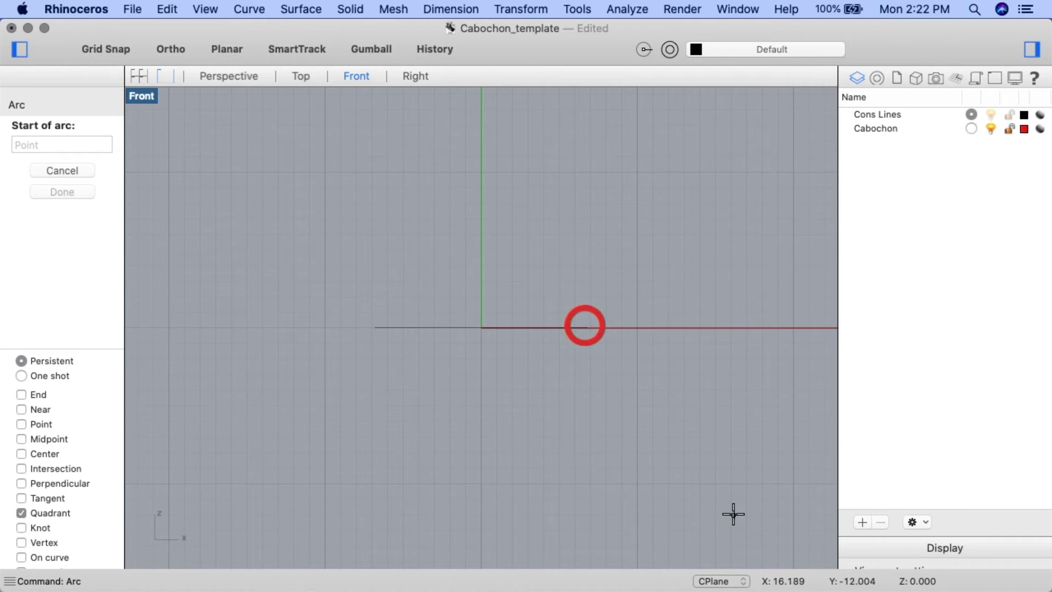
click(592, 325)
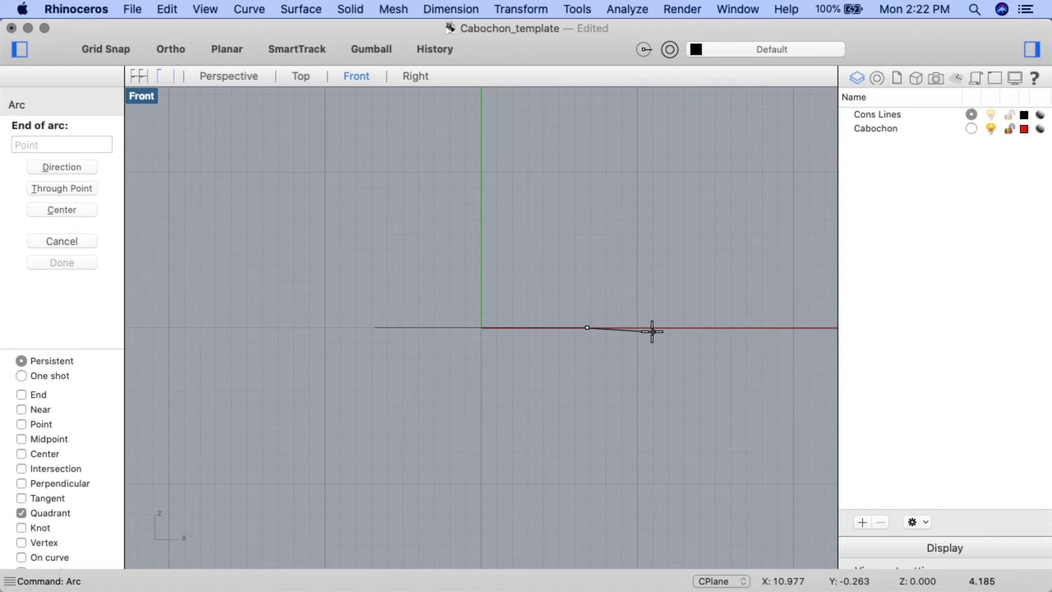
text(0,5)
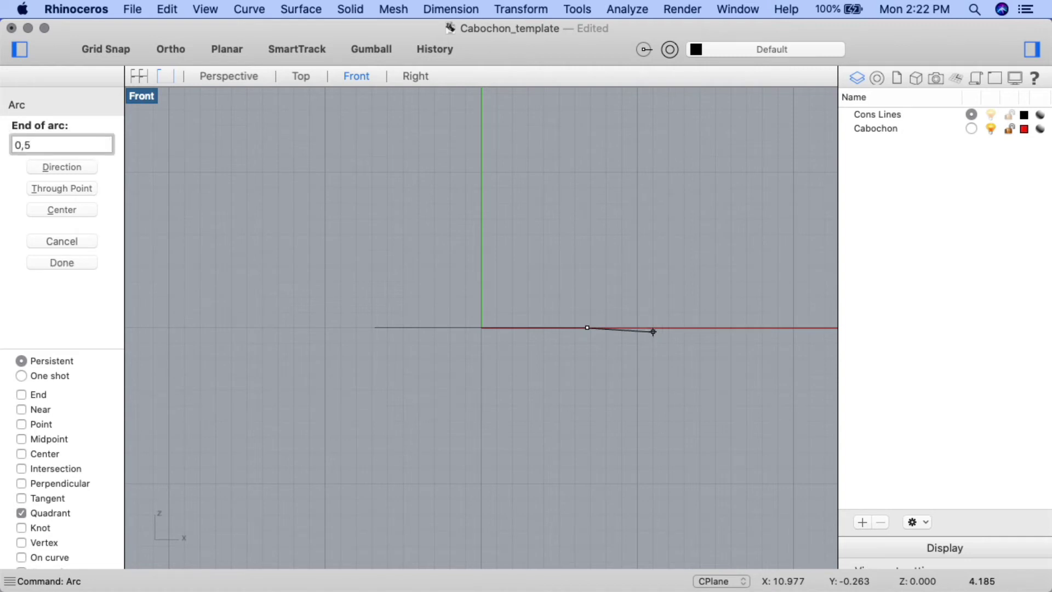
key(Return)
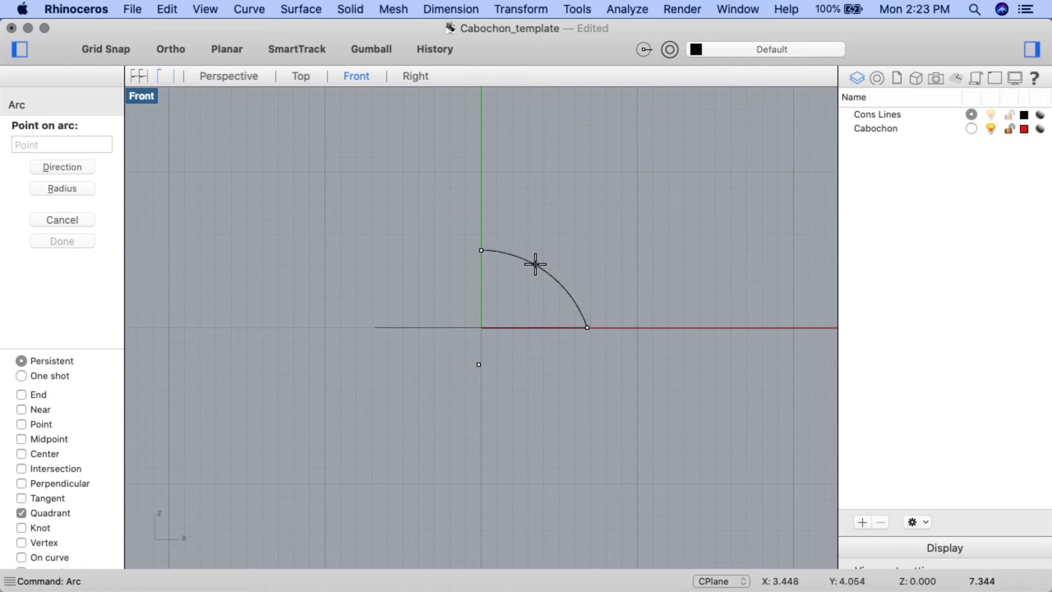
click(535, 265)
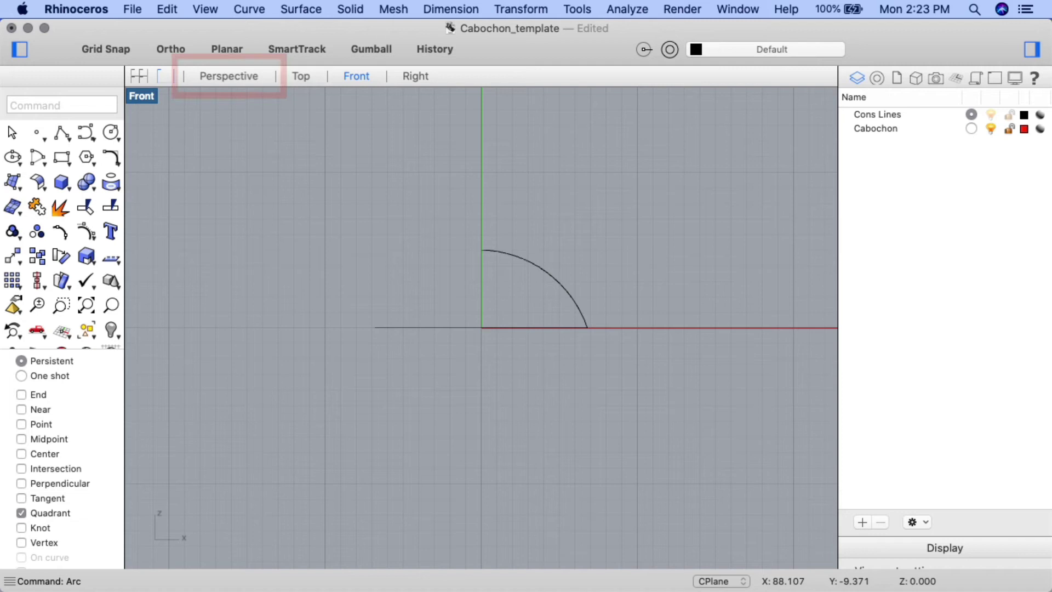
In the zoomed Perspective view, make Cabochon the current layer and start RailRevolve
click(256, 77)
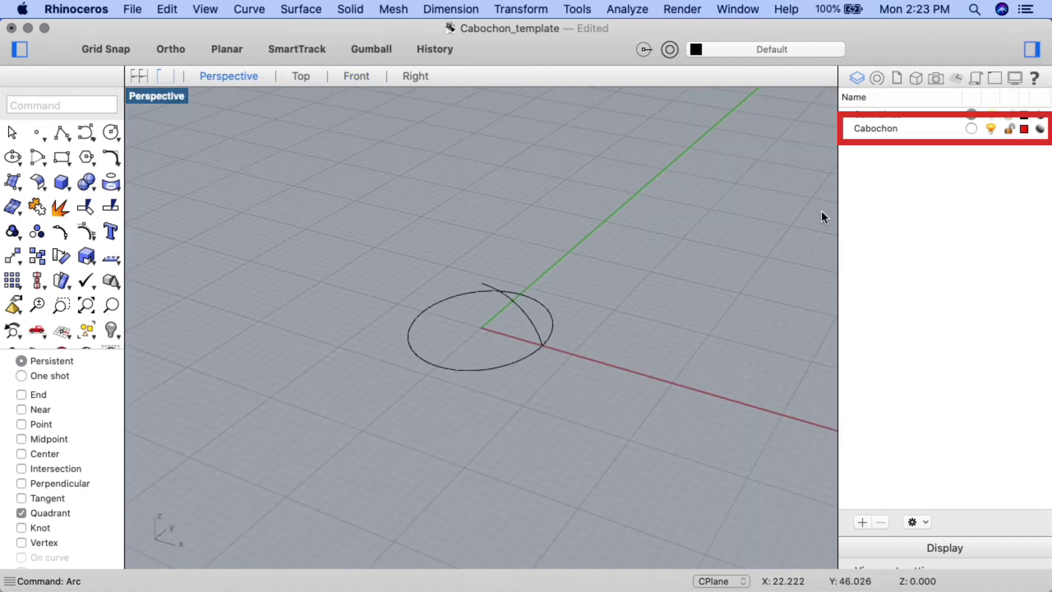
click(972, 129)
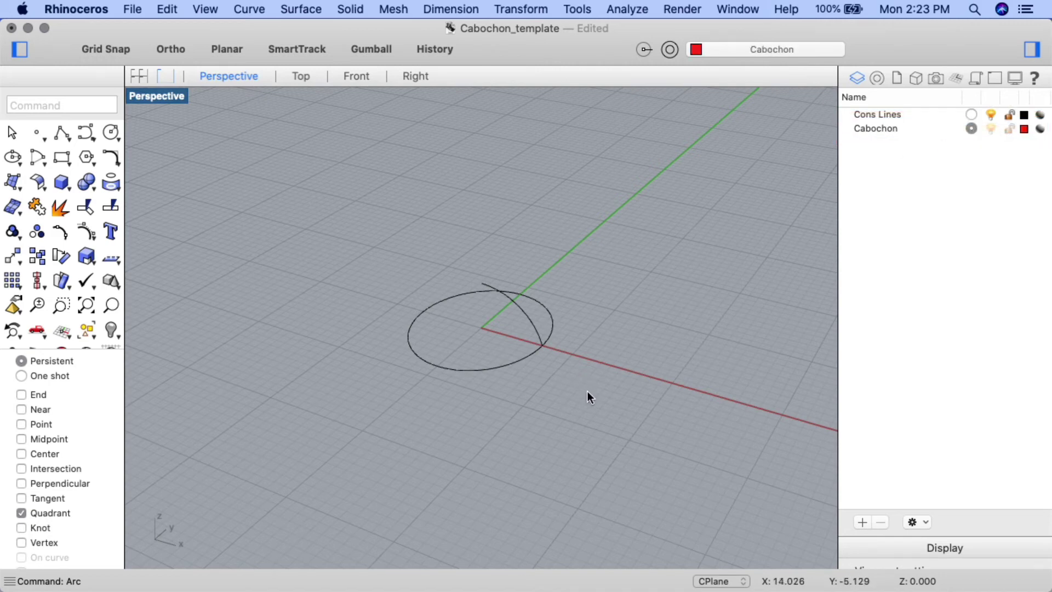
scroll(602, 335, up, 5)
scroll(603, 336, up, 3)
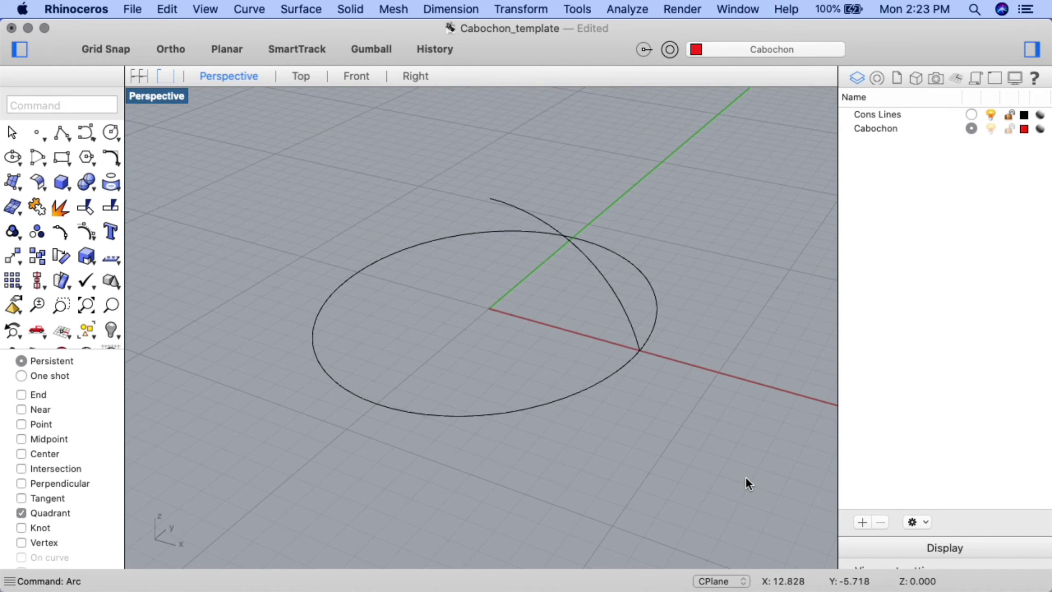
text(Rail)
key(Return)
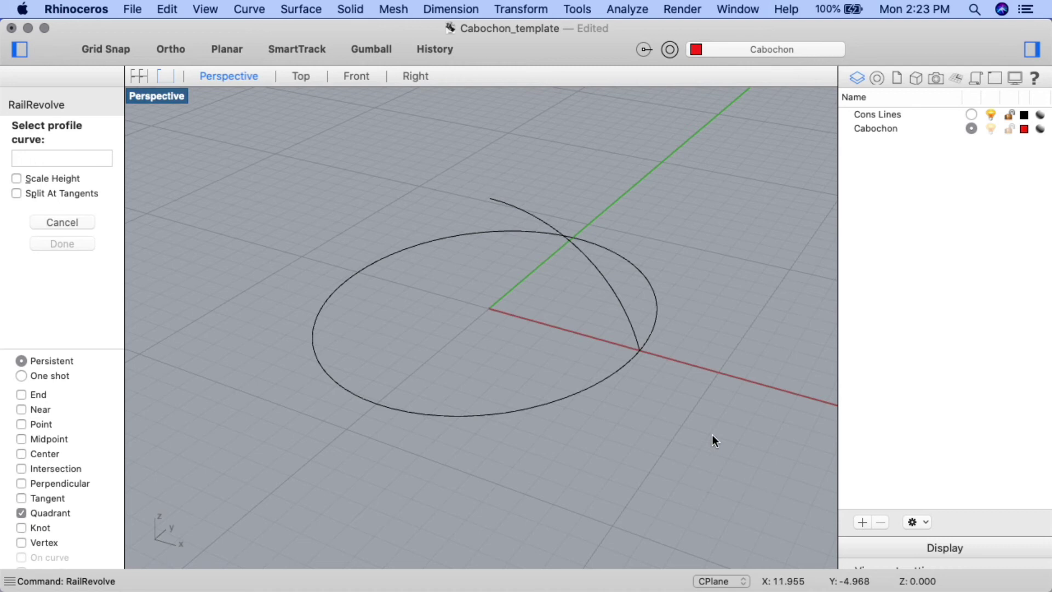
Rail-revolve the arc profile along the ellipse rail about an axis from 0 to 0,0,6
click(626, 311)
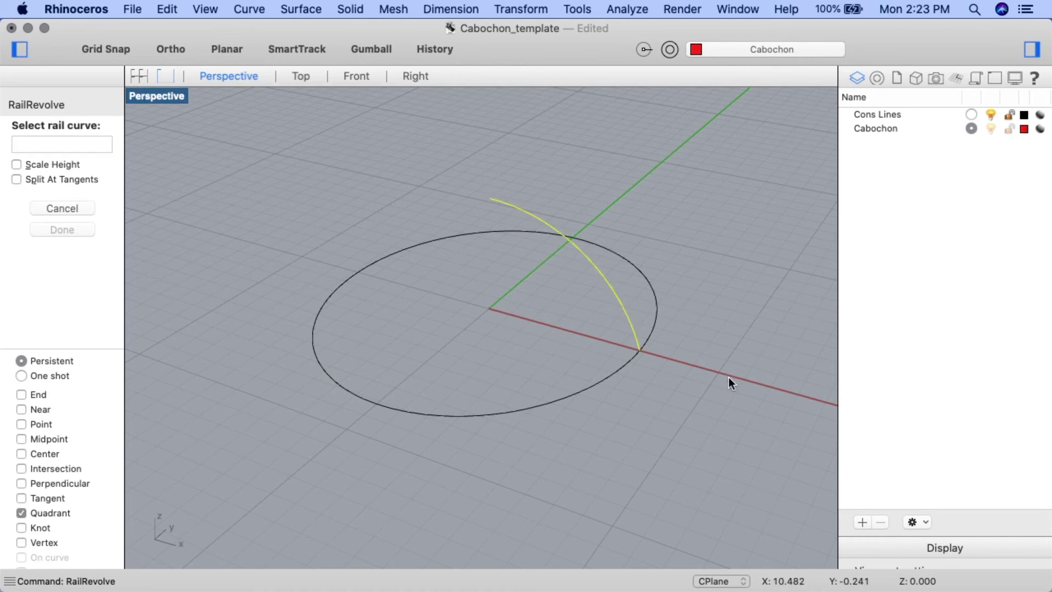
click(613, 374)
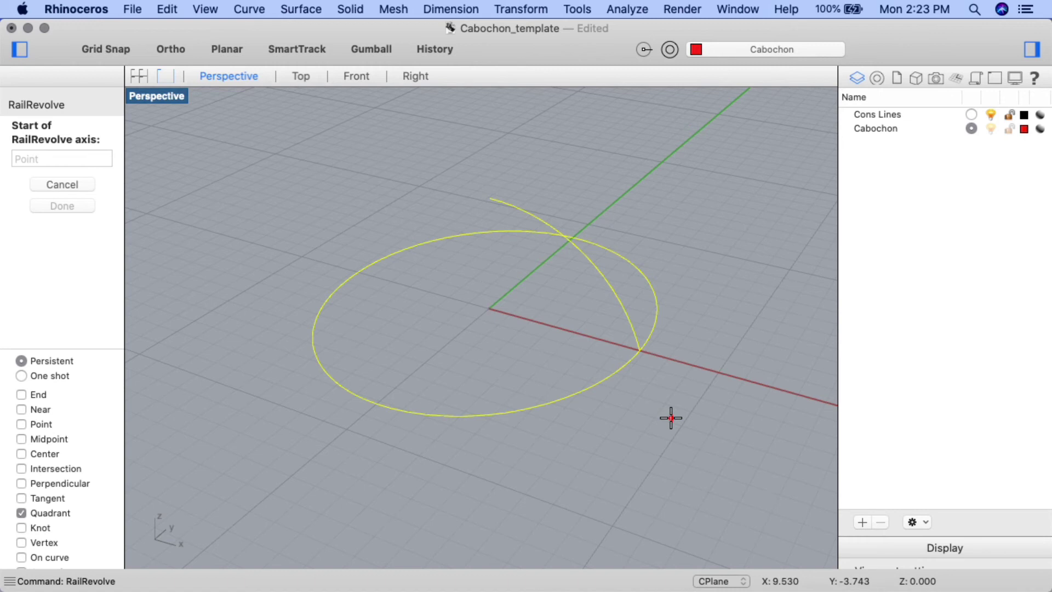
text(0)
key(Return)
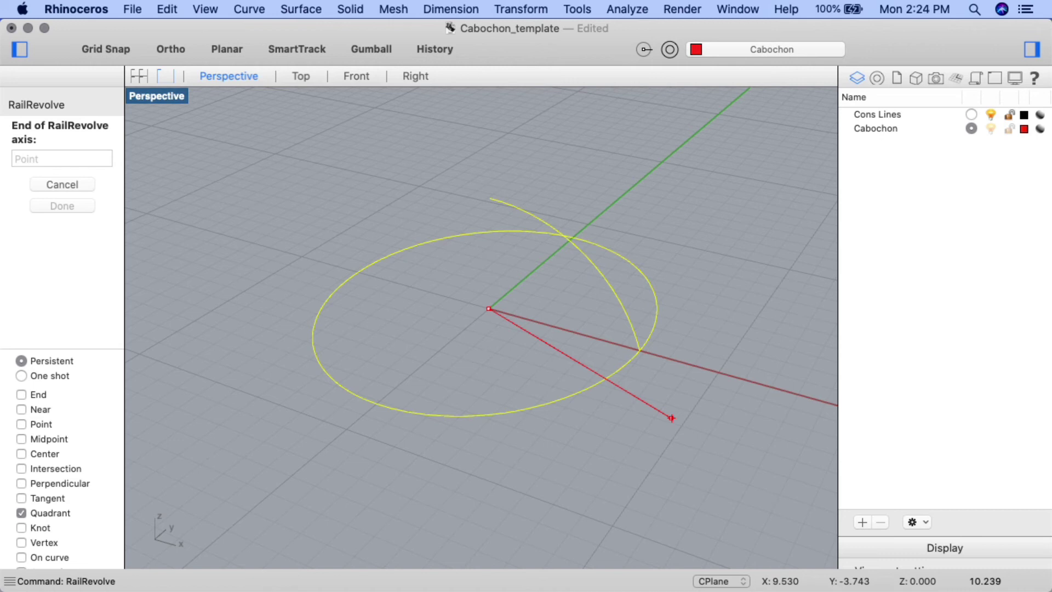
text(0,0,6)
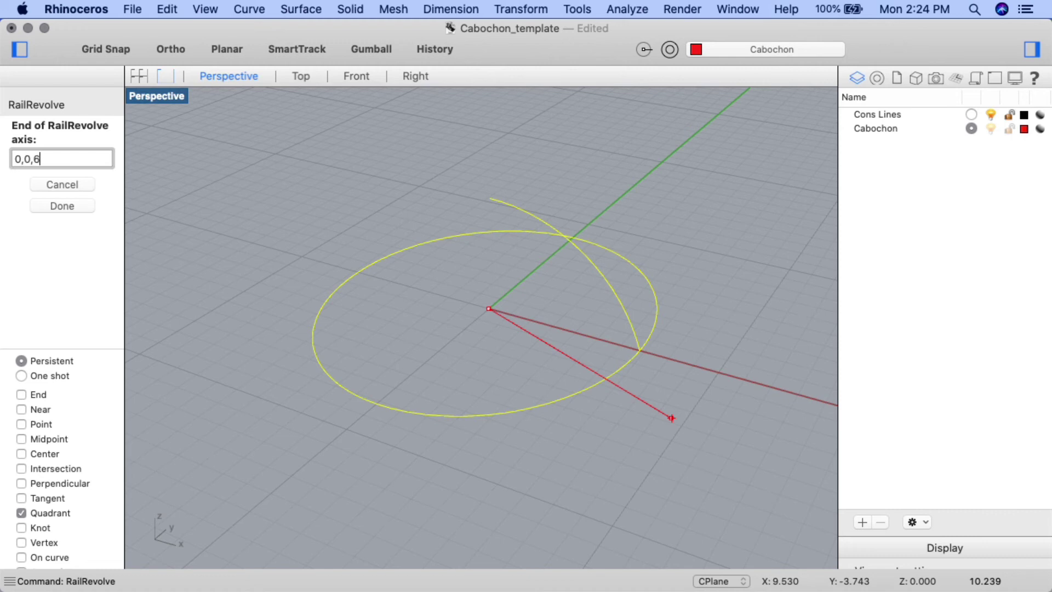
key(Return)
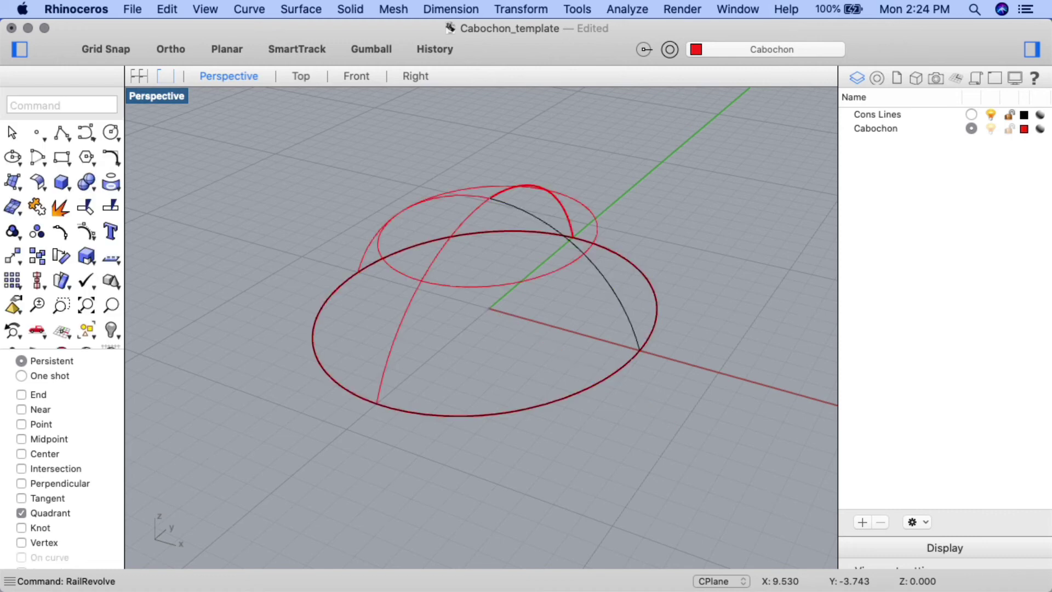
Set the Perspective view to Ghosted display and orbit around the red dome
right_click(630, 410)
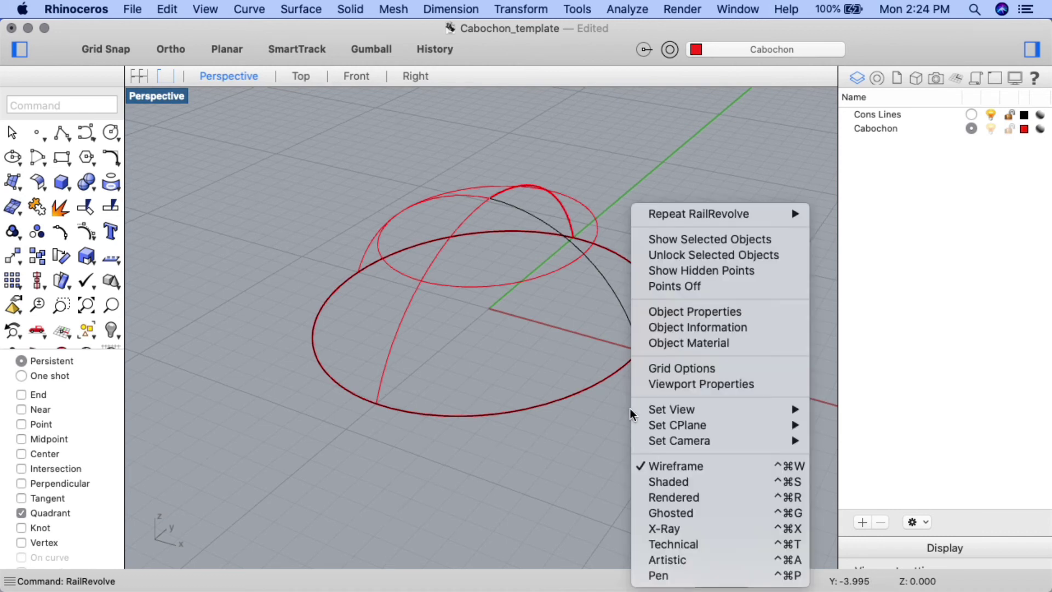
key(Return)
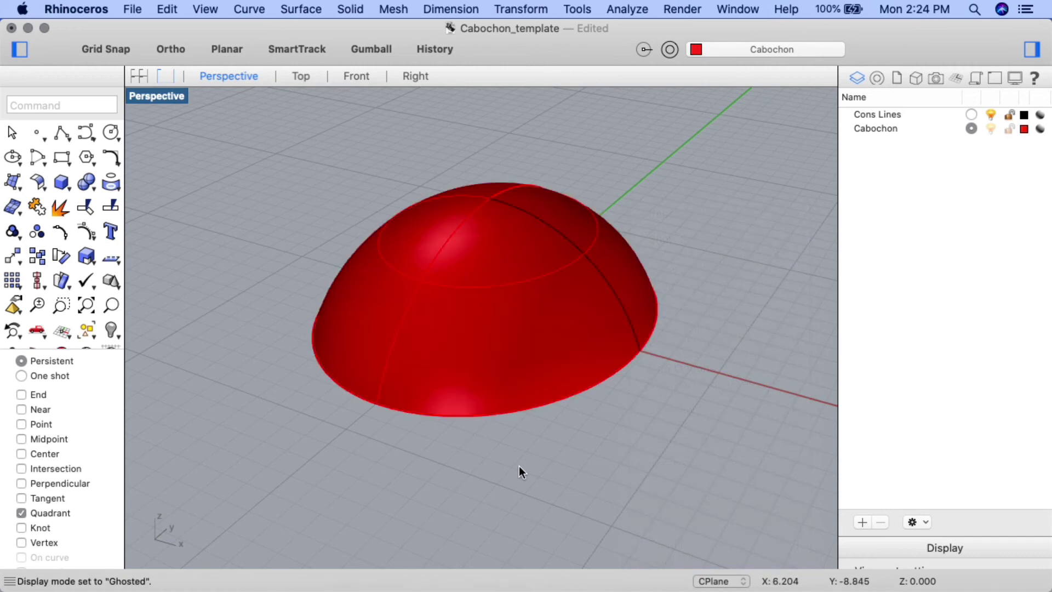
scroll(520, 472, right, 10)
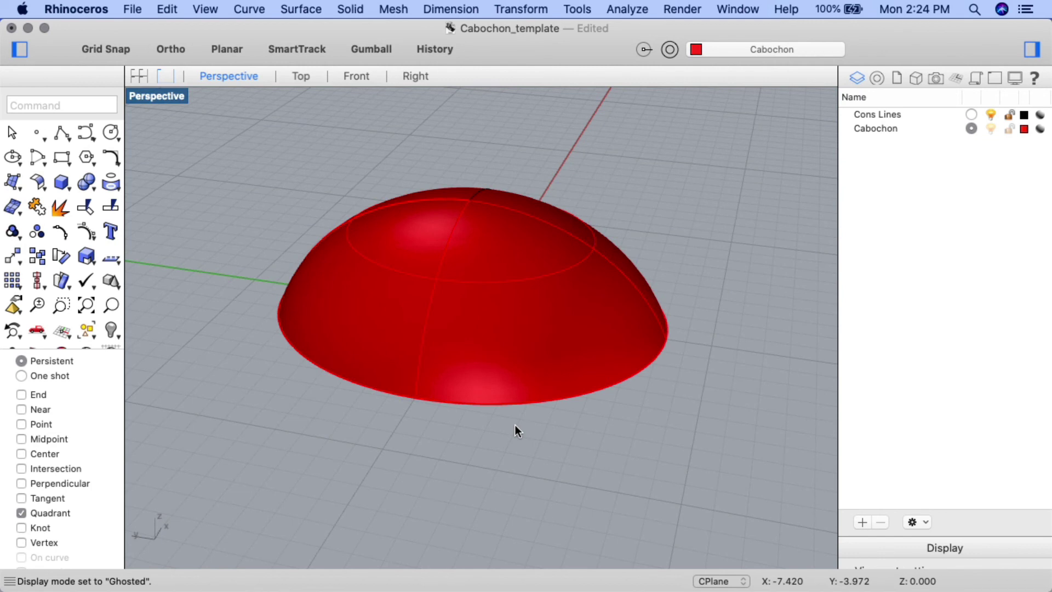
scroll(518, 431, right, 5)
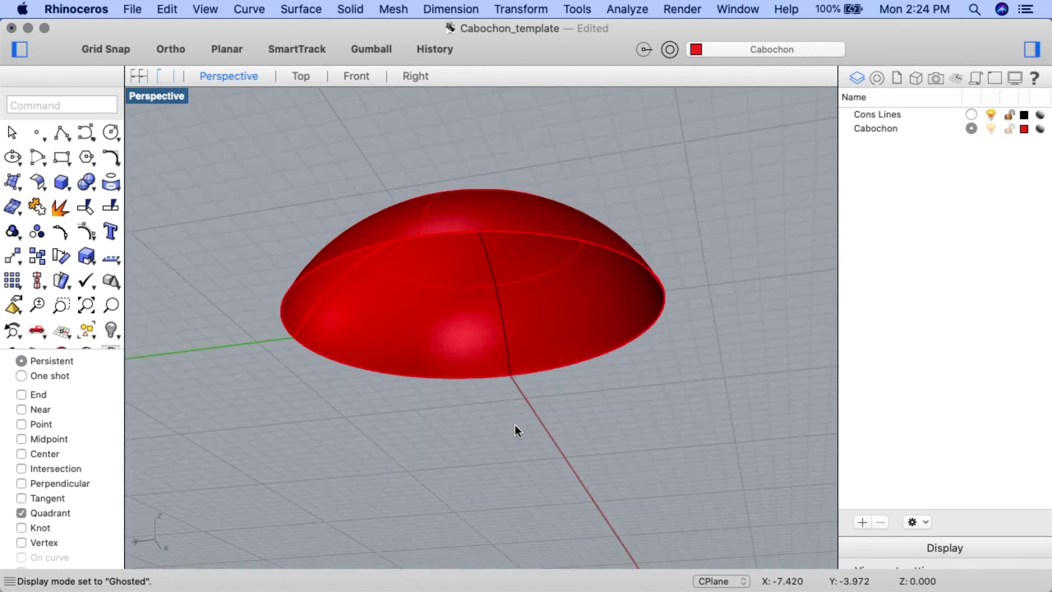
Select the dome surface and Cap its open base
click(582, 310)
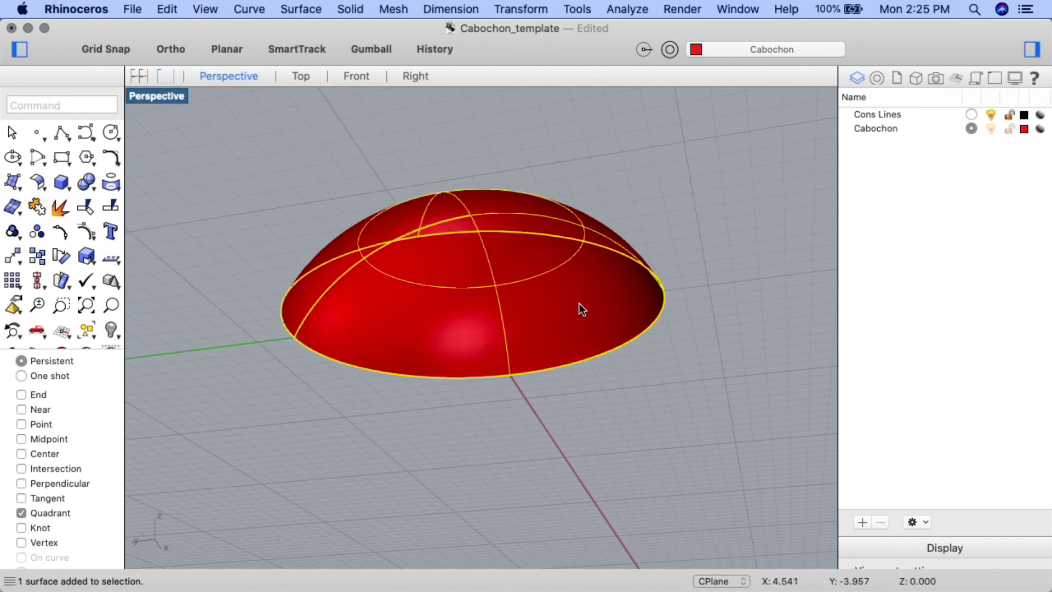
text(Cap)
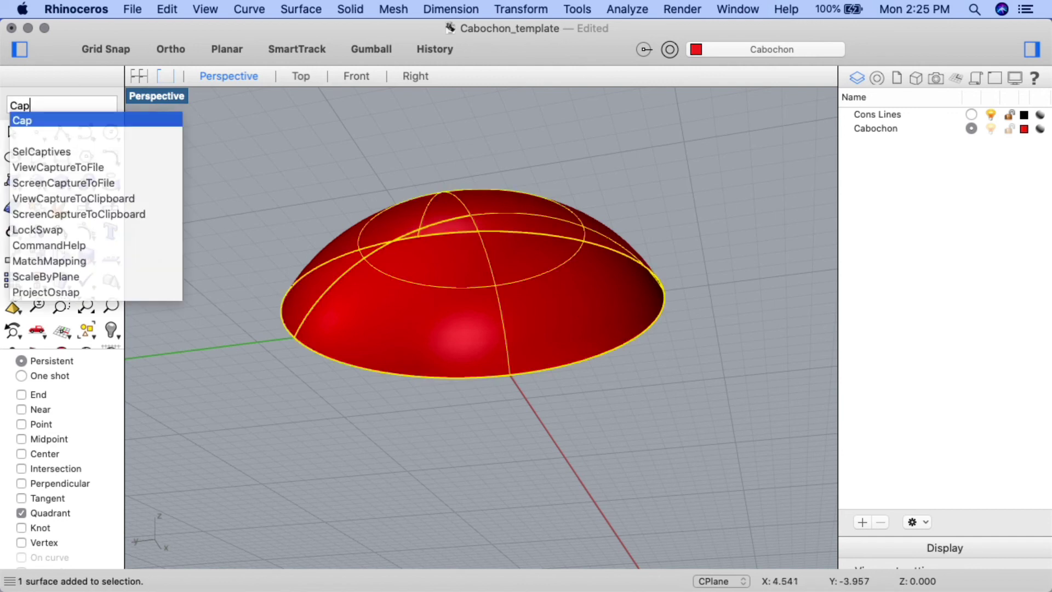
key(Return)
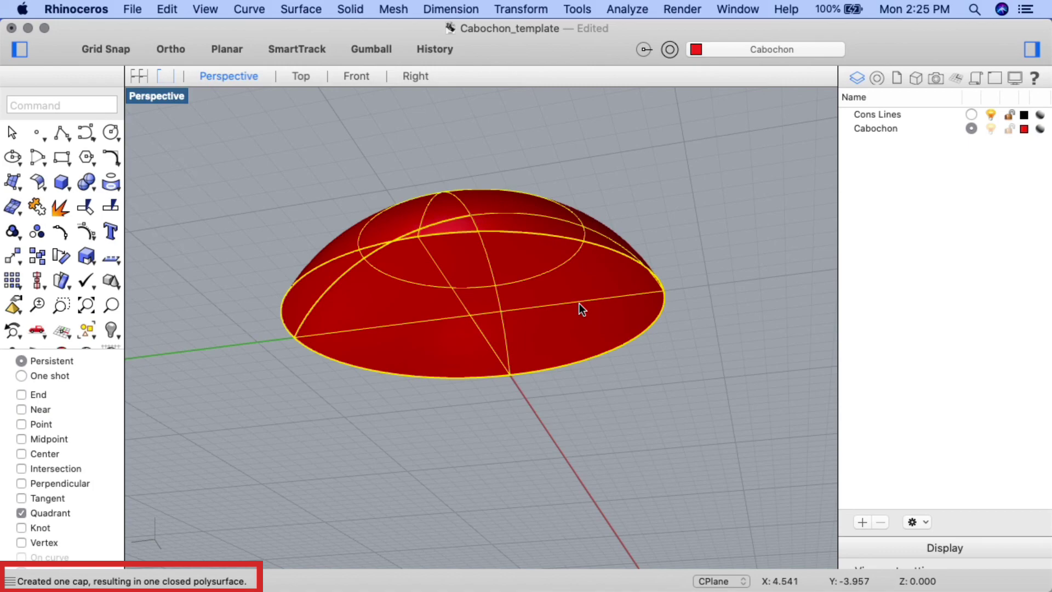